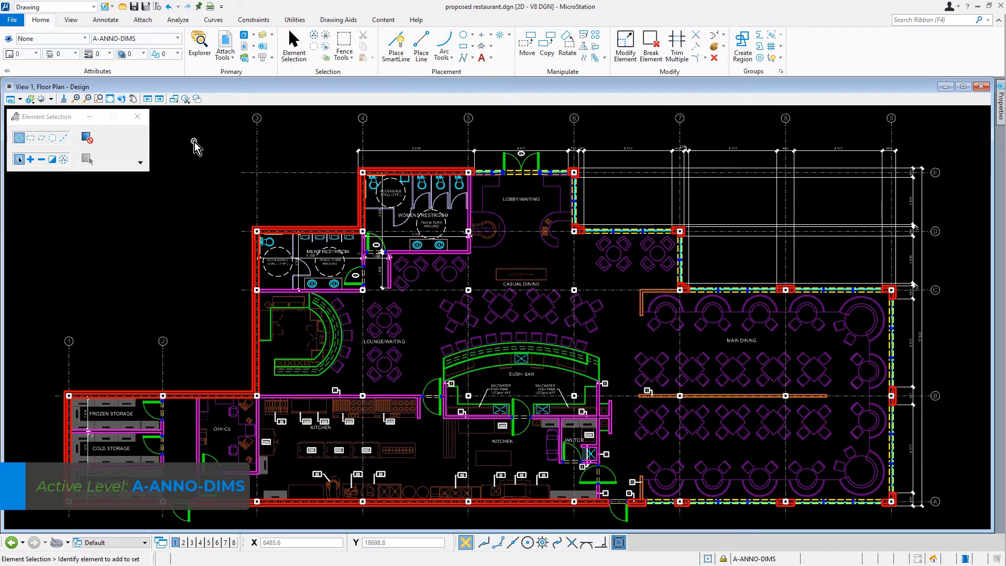
Start Dimension Element from Annotate and zoom in on the Frozen Storage exterior wall
left_click(105, 20)
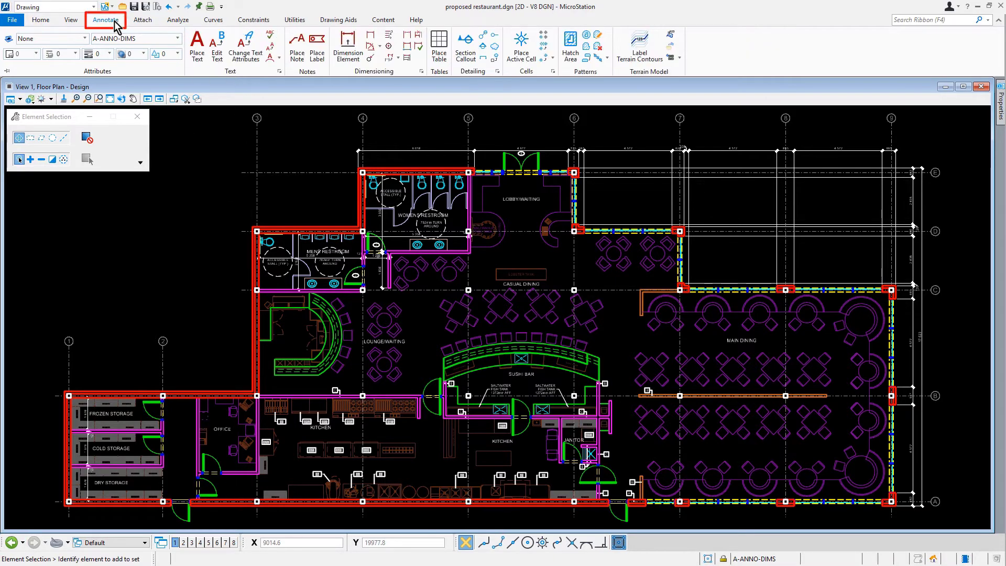
left_click(351, 59)
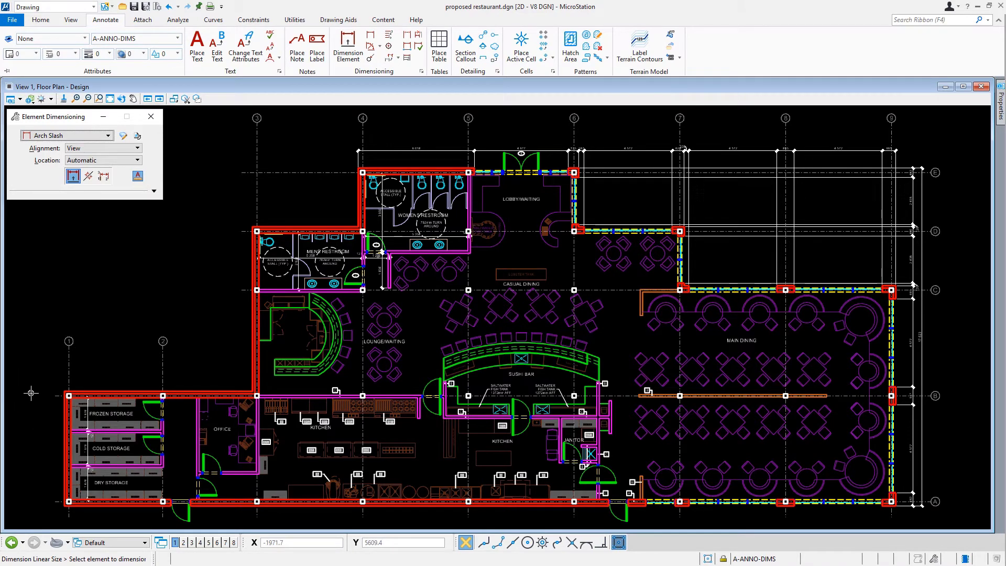
scroll(31, 393, "up", 3)
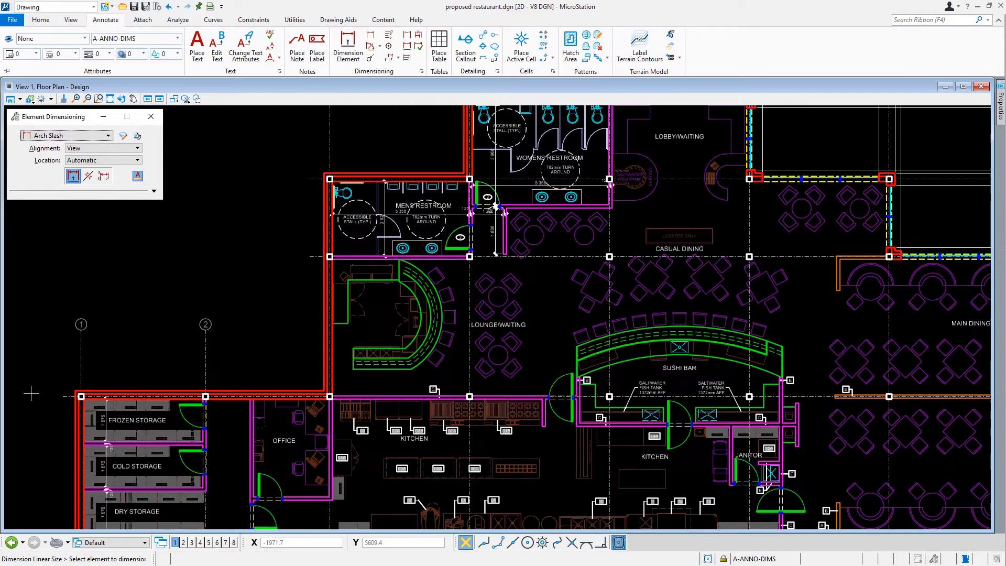
scroll(31, 393, "up", 3)
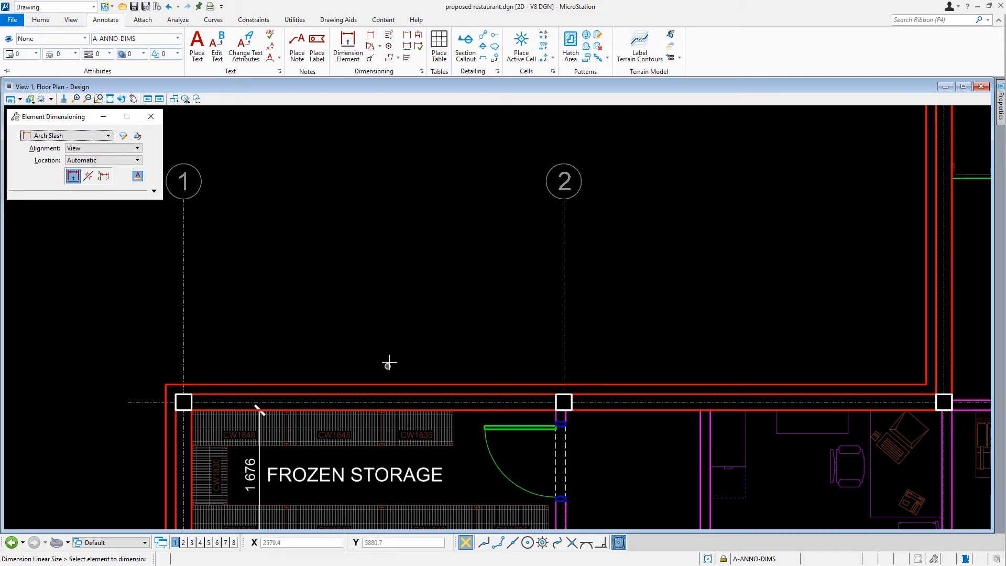
Dimension the top exterior wall as 9 750, offset 900 above it
left_click(376, 385)
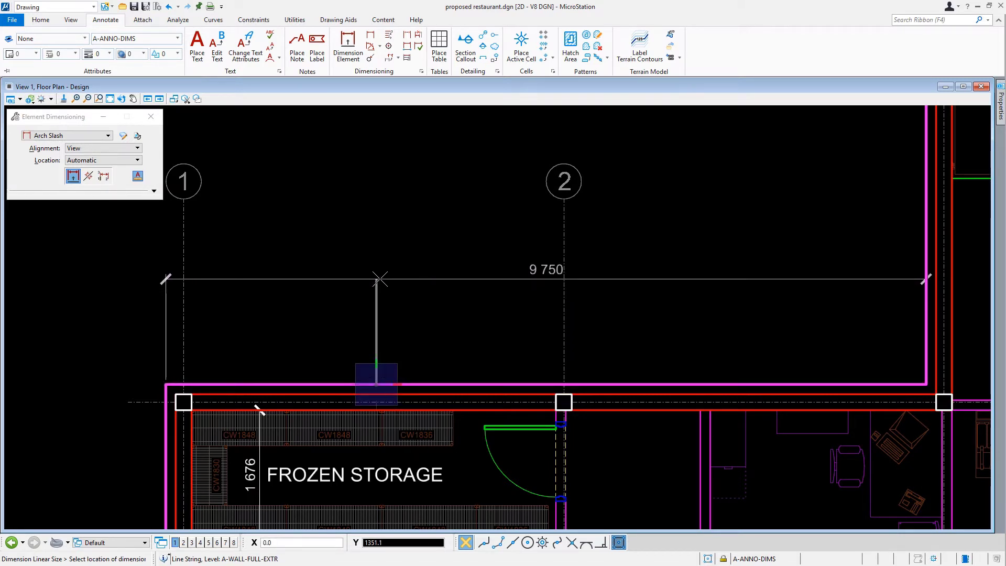
type("900")
left_click(379, 279)
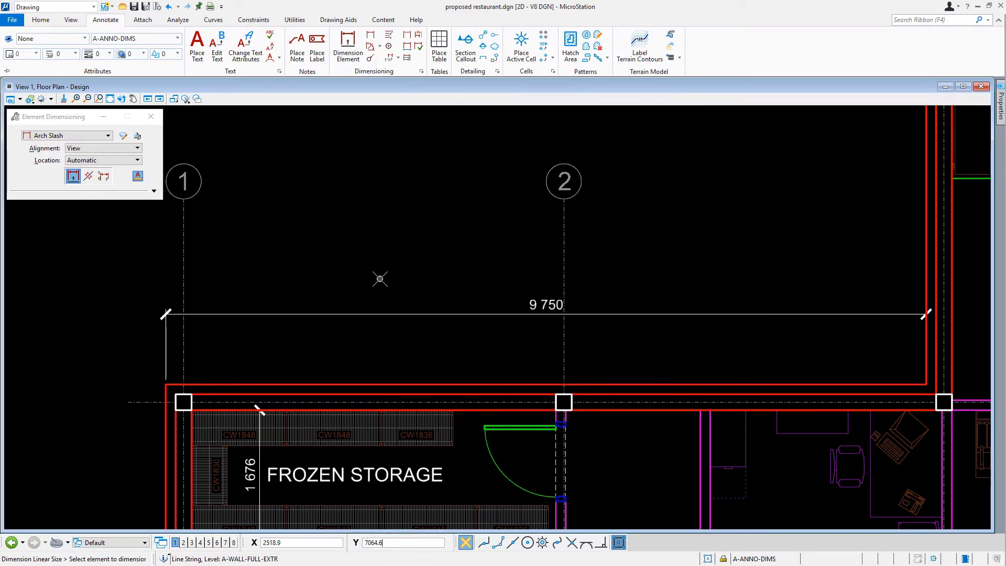
Pan to the storage rooms' left wall and add a 5 942 dimension 900 to its left
scroll(380, 278, "down", 2)
mouse_move(379, 279)
middle_mouse_down()
mouse_move(414, 264)
mouse_move(499, 159)
middle_mouse_up()
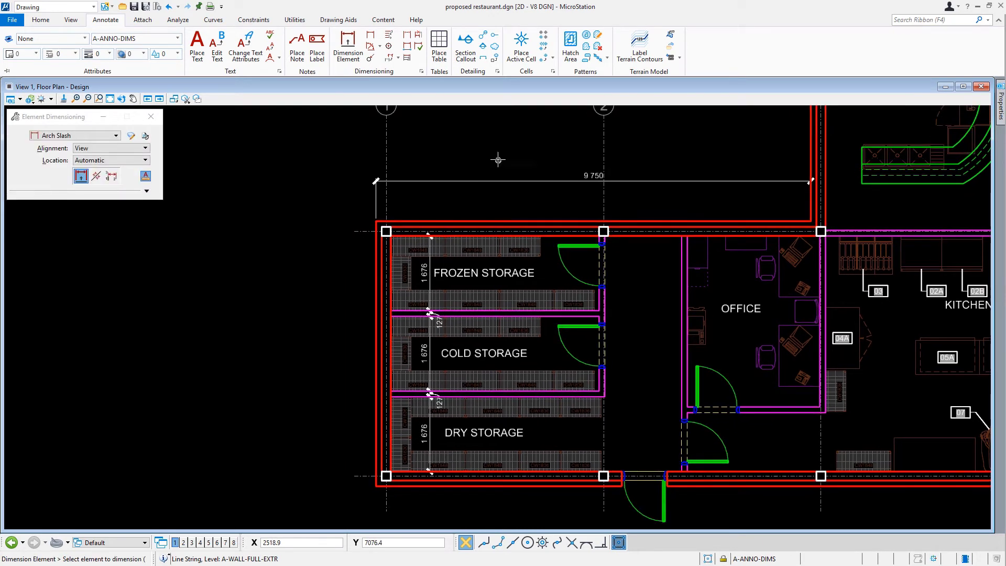
left_click(372, 279)
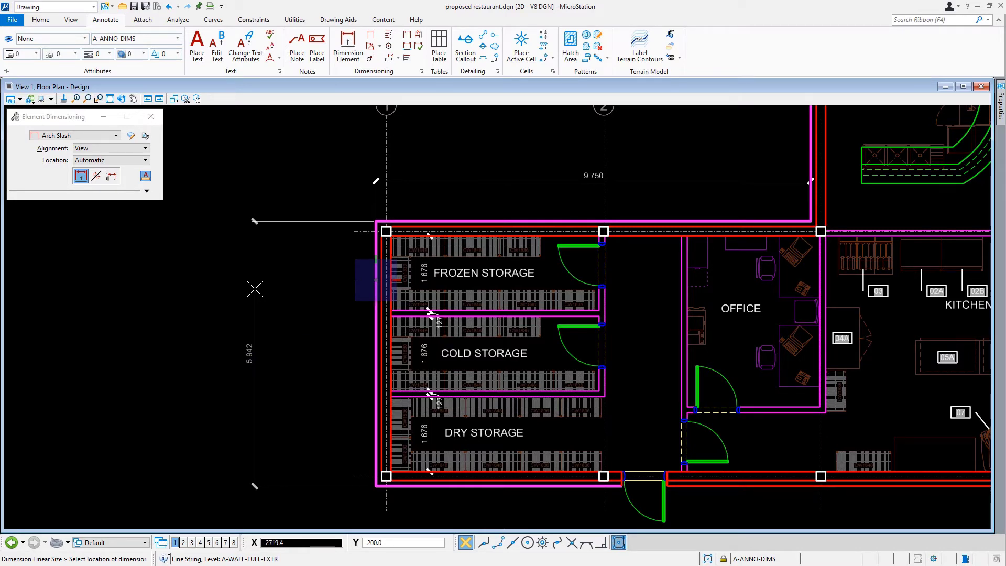
type("900")
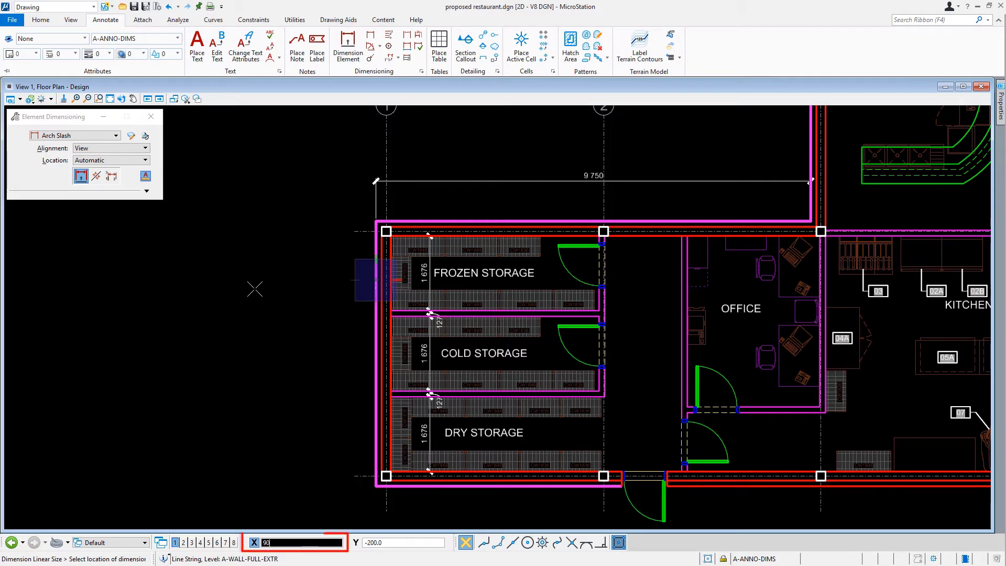
left_click(255, 289)
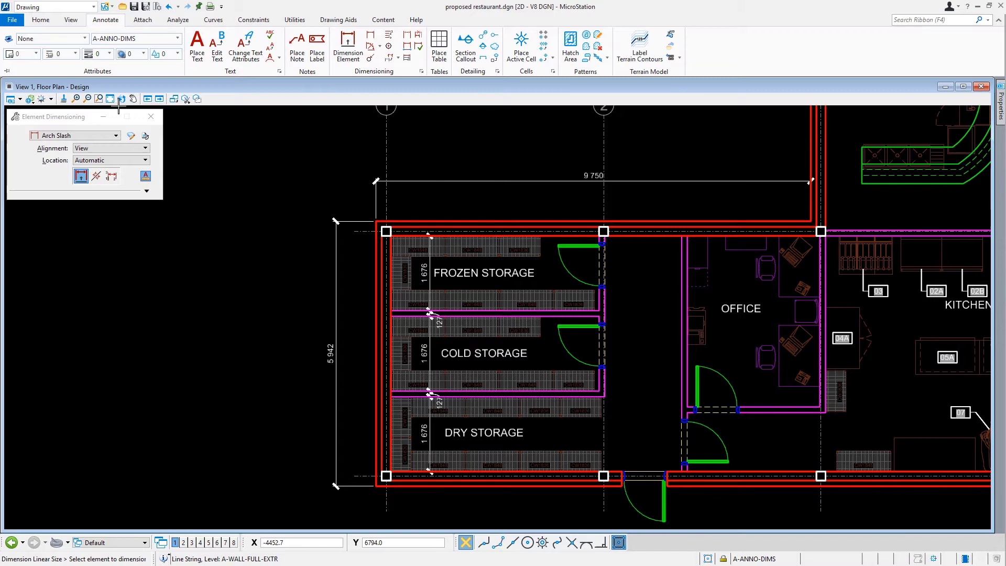
Zoom into the main dining wall corner and dimension the partial-height wall as 1 955
left_click(110, 99)
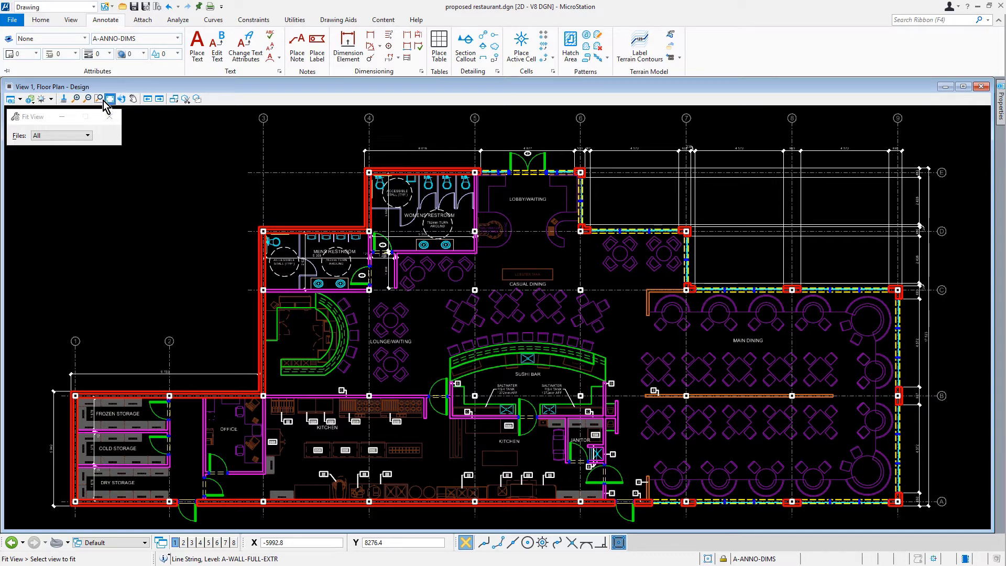
left_click(99, 98)
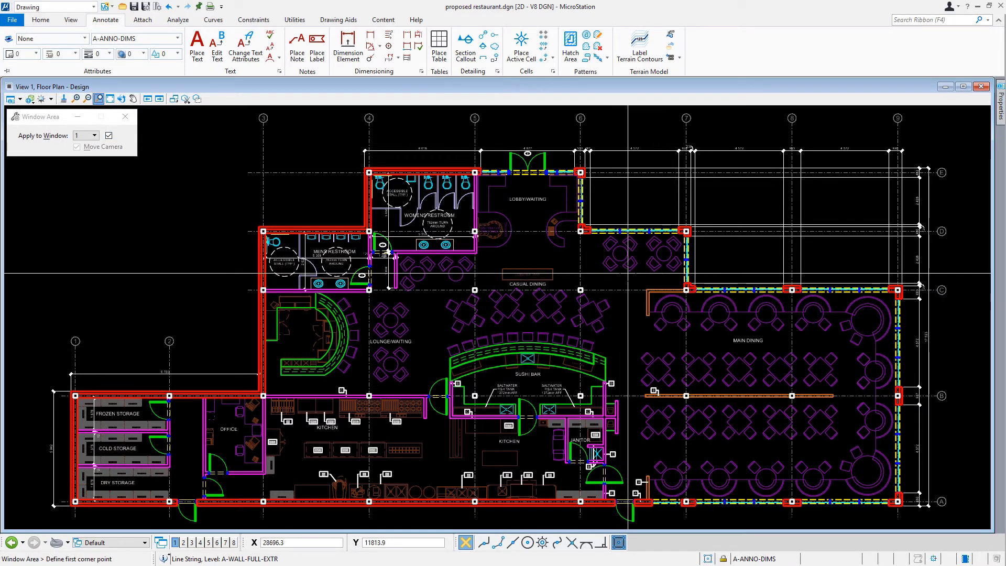
left_click(627, 273)
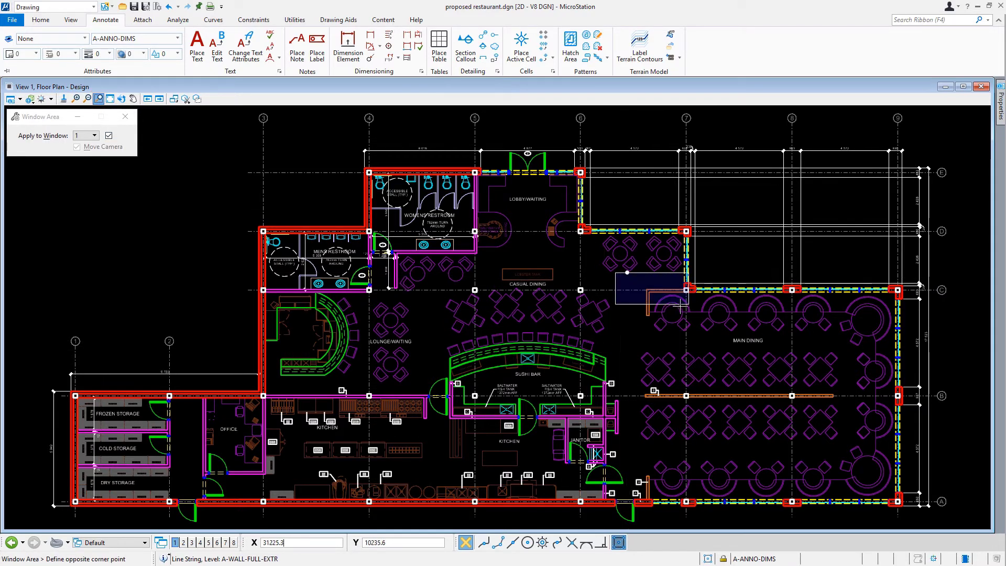
left_click(701, 330)
right_click(494, 162)
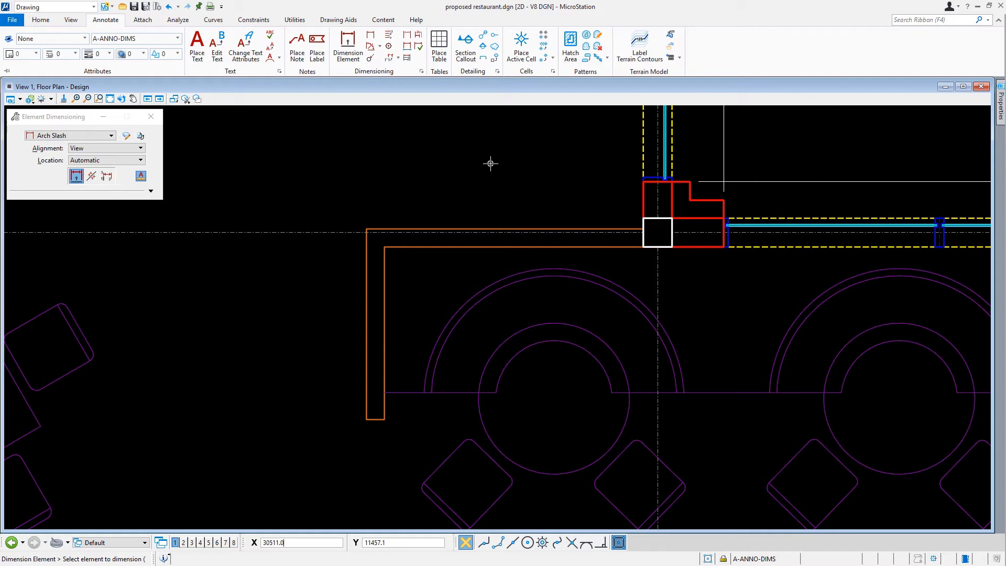
left_click(476, 229)
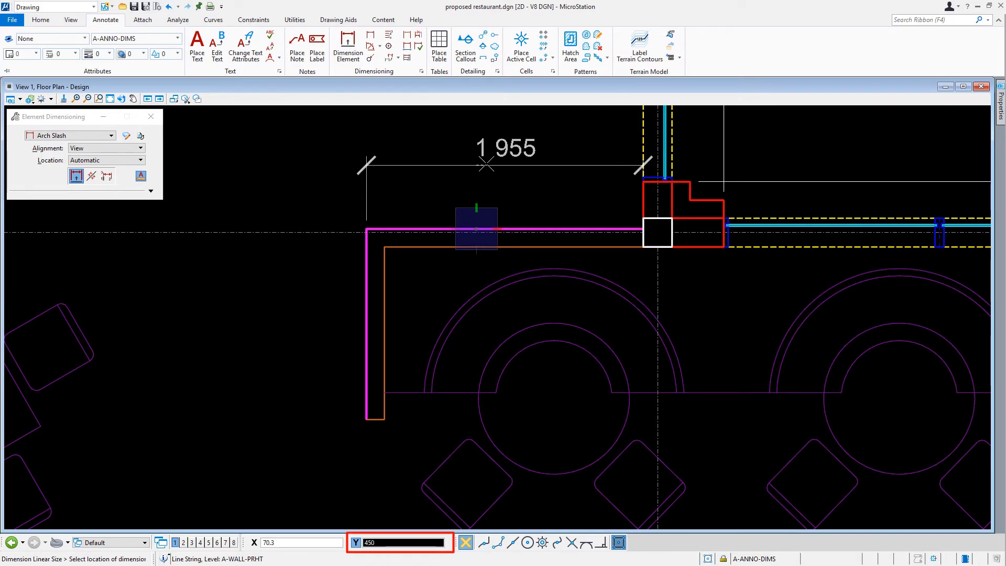
left_click(486, 164)
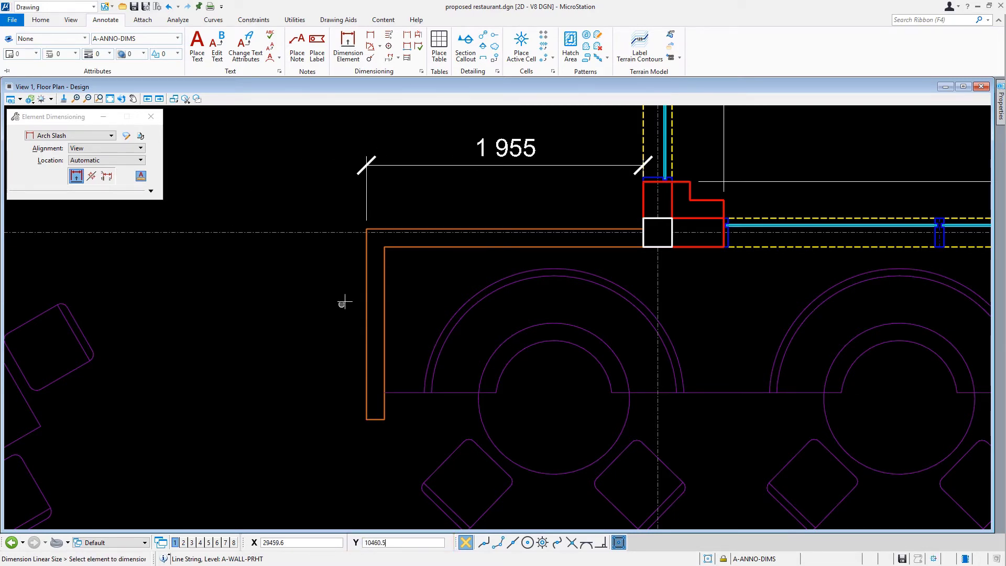
Add a 1 346 dimension to the wall's left leg at a 450 offset
left_click(366, 286)
type("450")
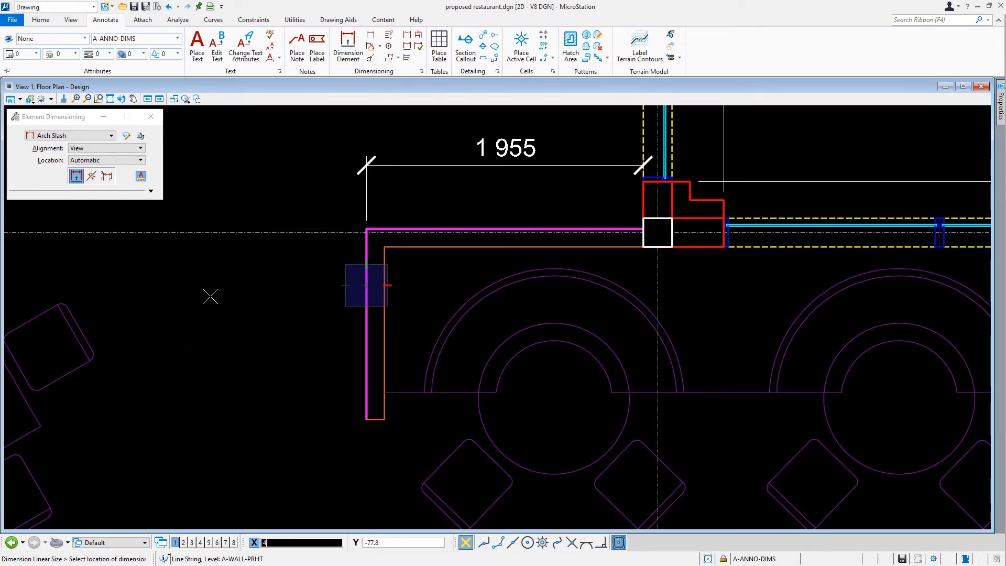
left_click(211, 296)
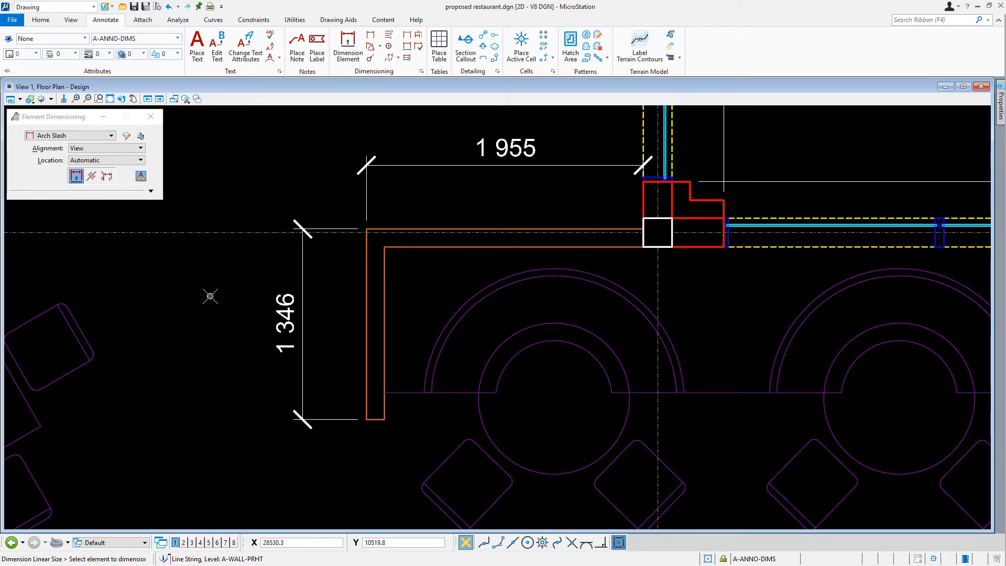
scroll(211, 296, "down", 2)
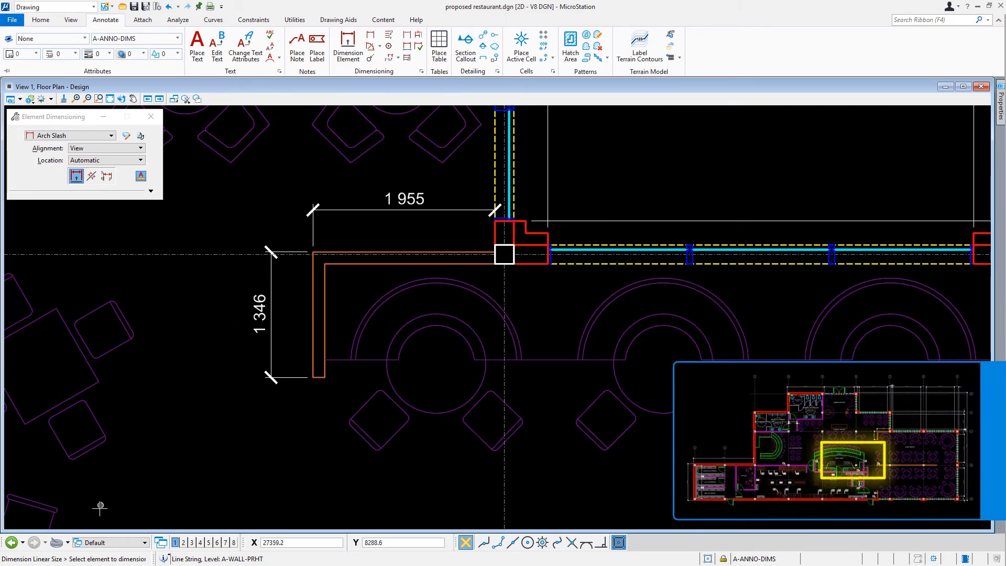
Pan the drawing over to the sushi bar countertop and resume element dimensioning
mouse_move(152, 493)
left_mouse_down()
mouse_move(309, 467)
mouse_move(634, 227)
mouse_move(666, 187)
left_mouse_up()
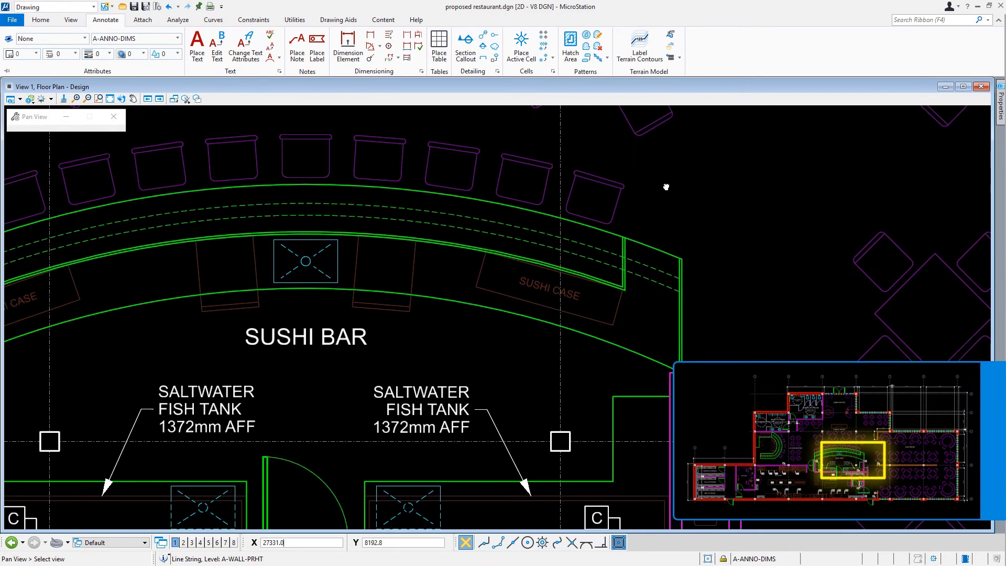
right_click(666, 187)
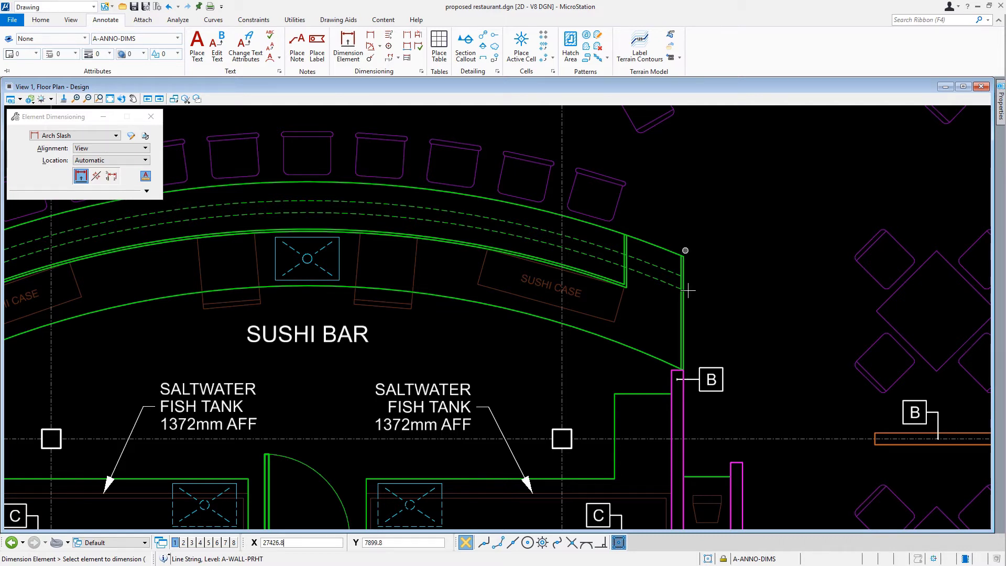
Cancel the started dimension and switch the dimension style to Arch Arrow
left_click(538, 316)
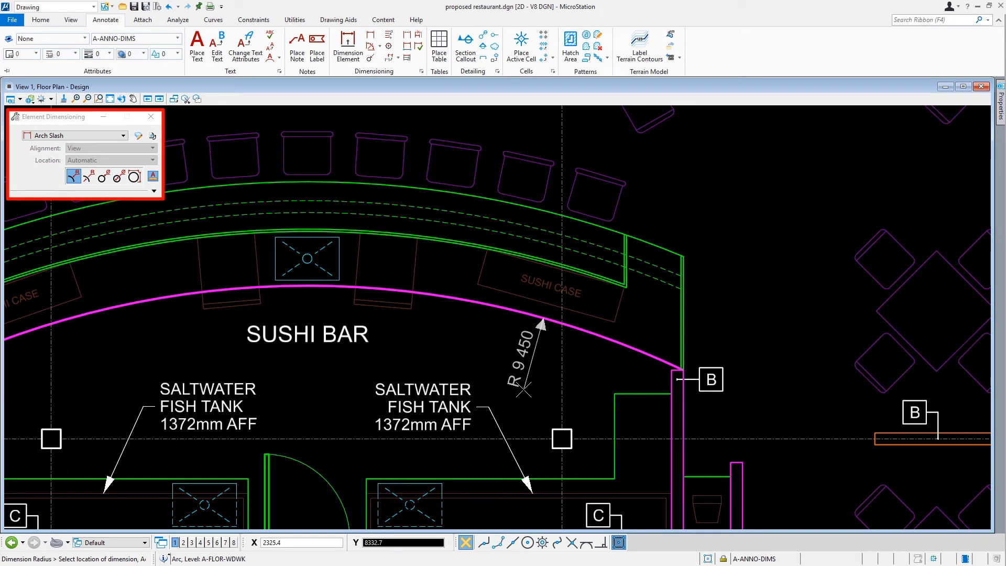
right_click(524, 389)
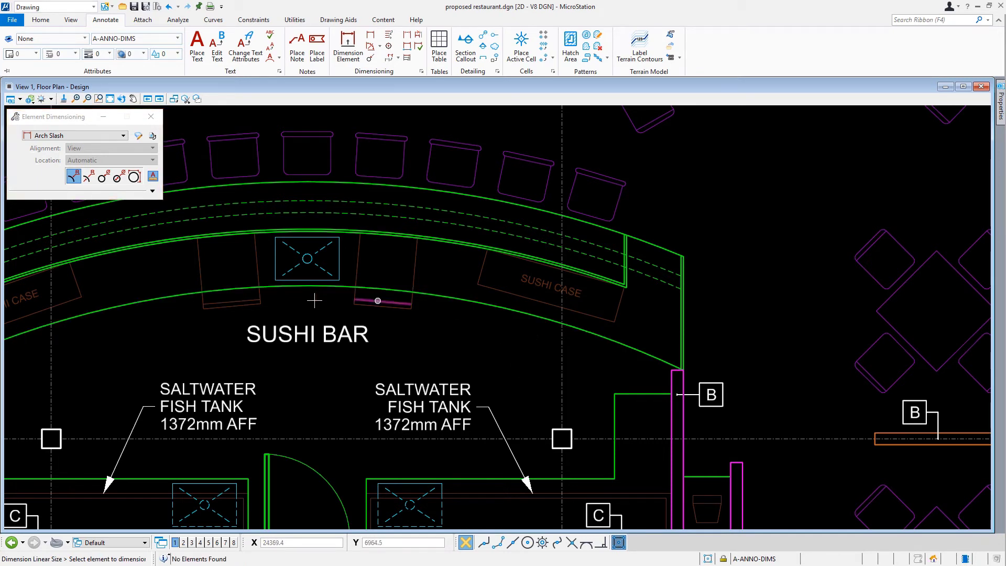
left_click(101, 137)
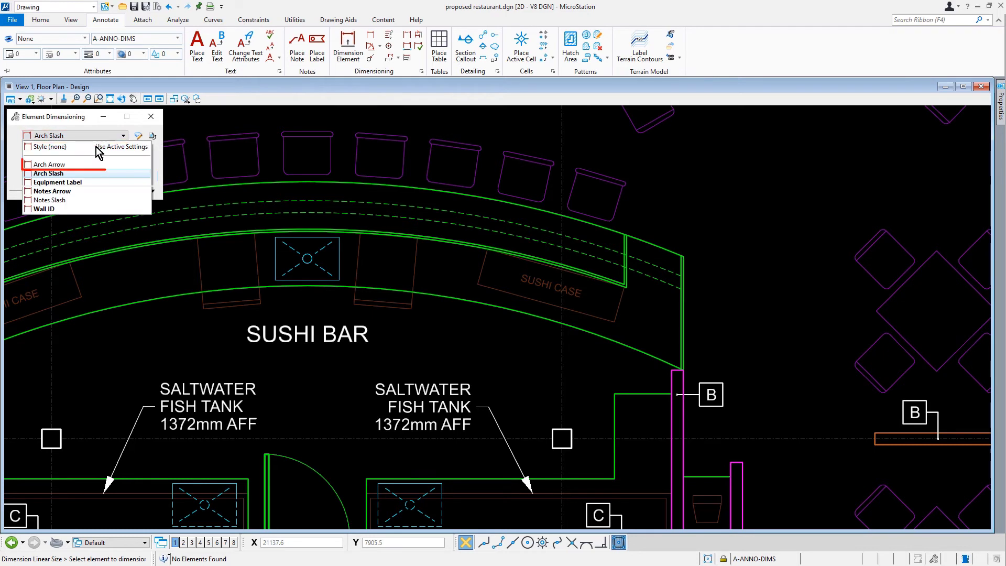
left_click(93, 167)
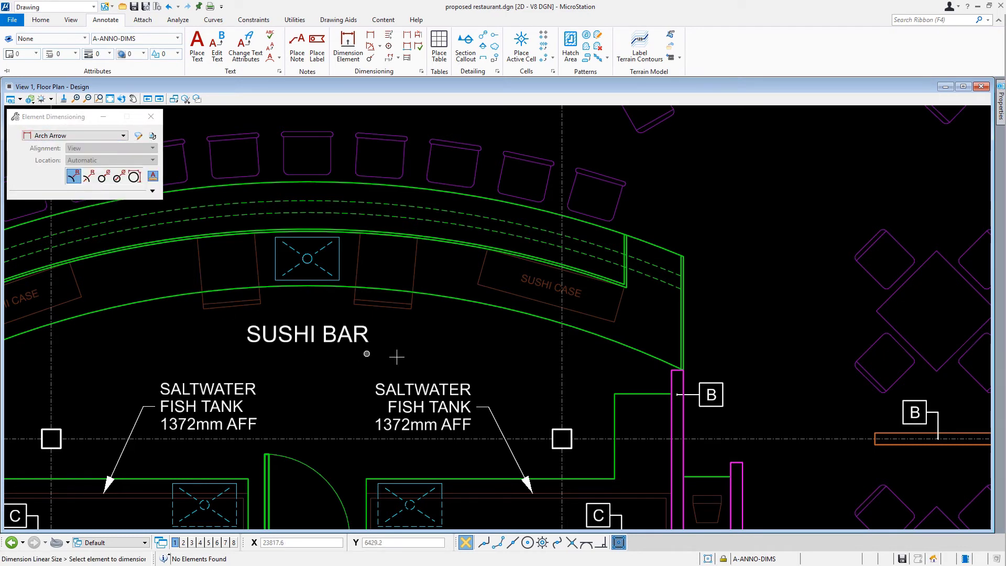
Place R 9 450 and R 10 566 radius dimensions on the inner and outer countertop arcs
left_click(536, 318)
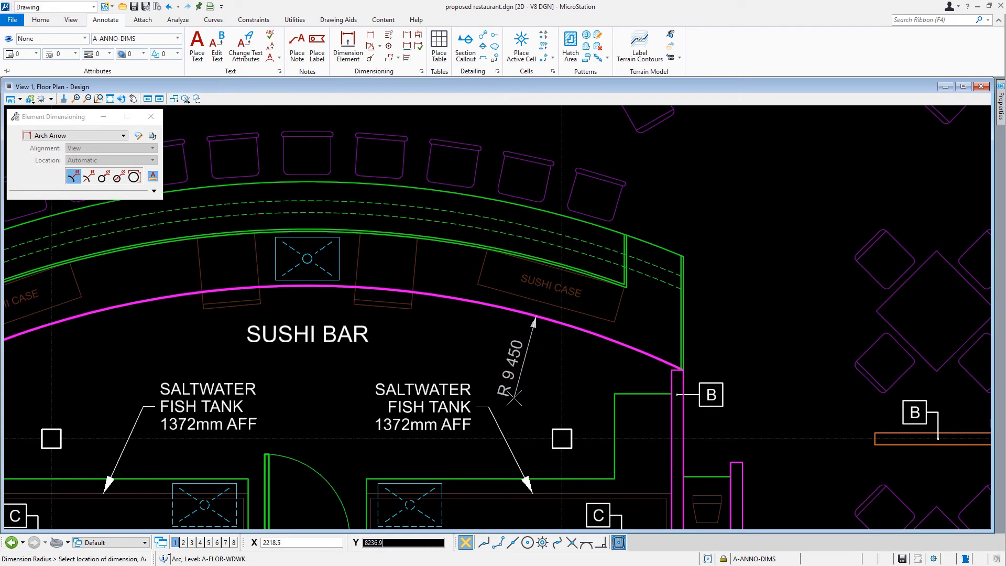
left_click(517, 388)
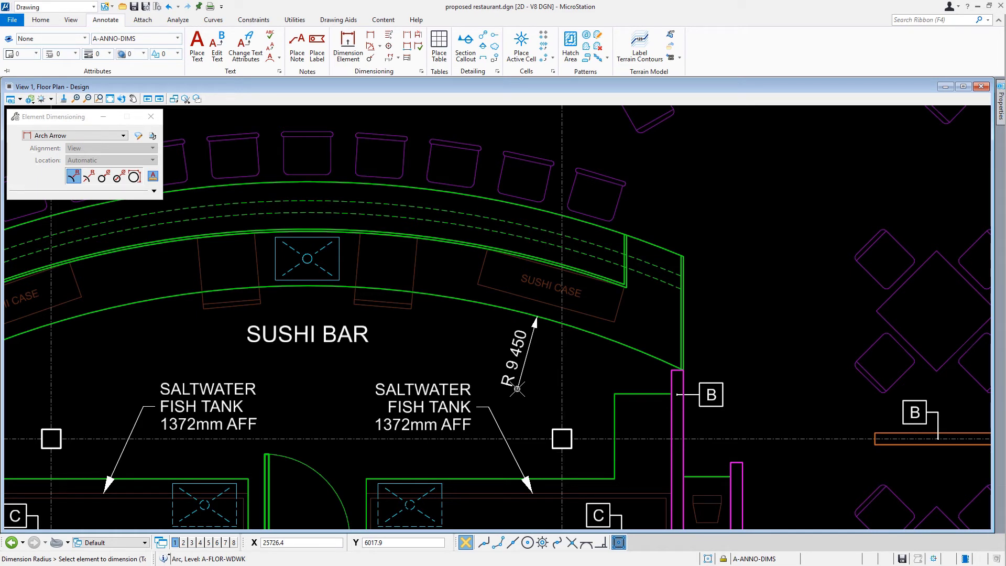
left_click(524, 238)
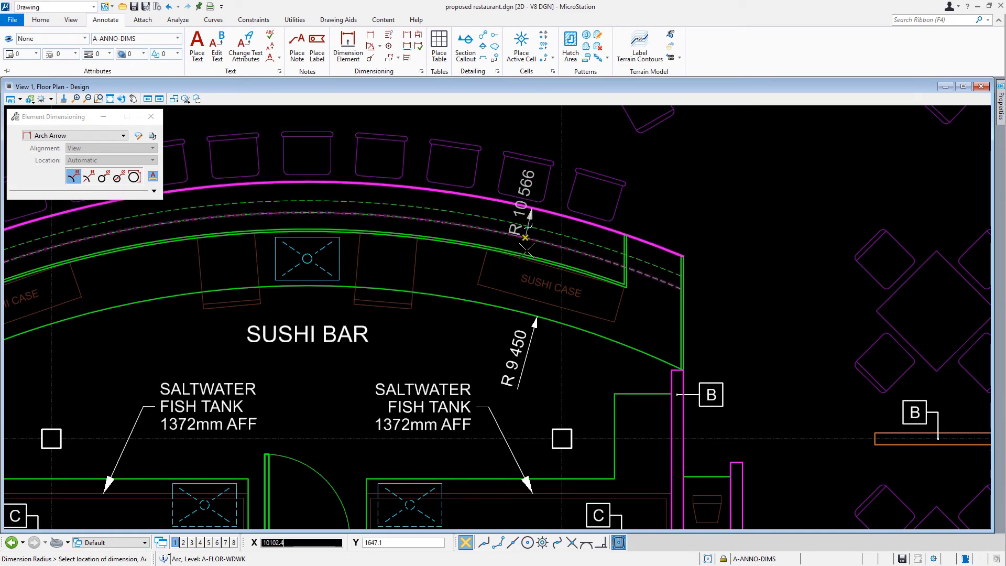
left_click(486, 378)
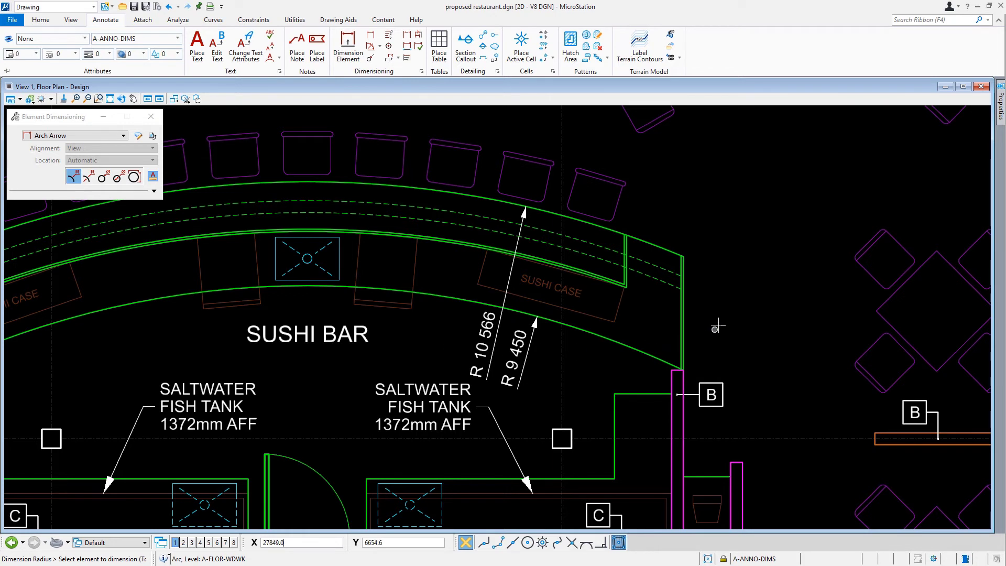
Return to Arch Slash style and dimension the 1 220 short wall, offset 450
left_click(687, 310)
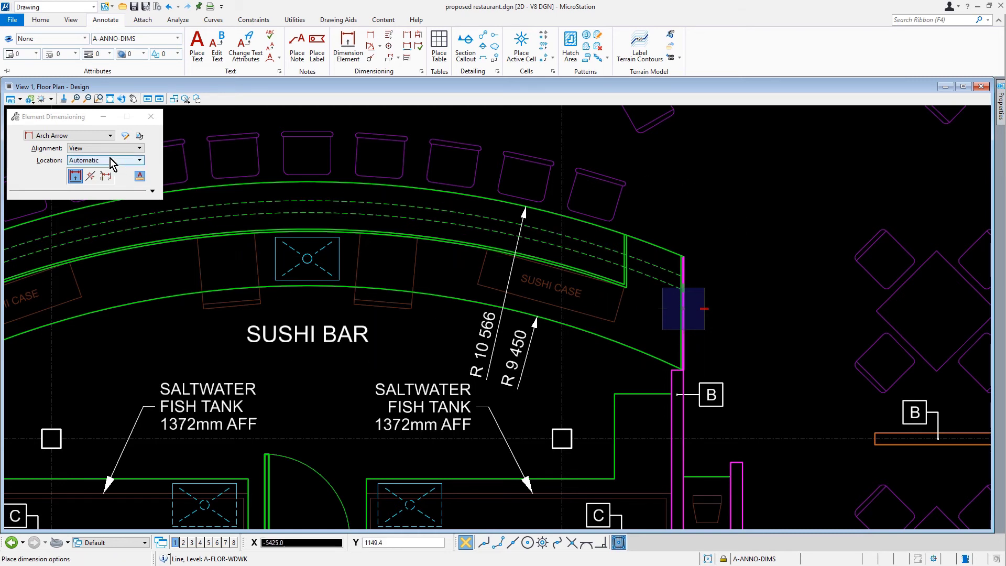
left_click(105, 135)
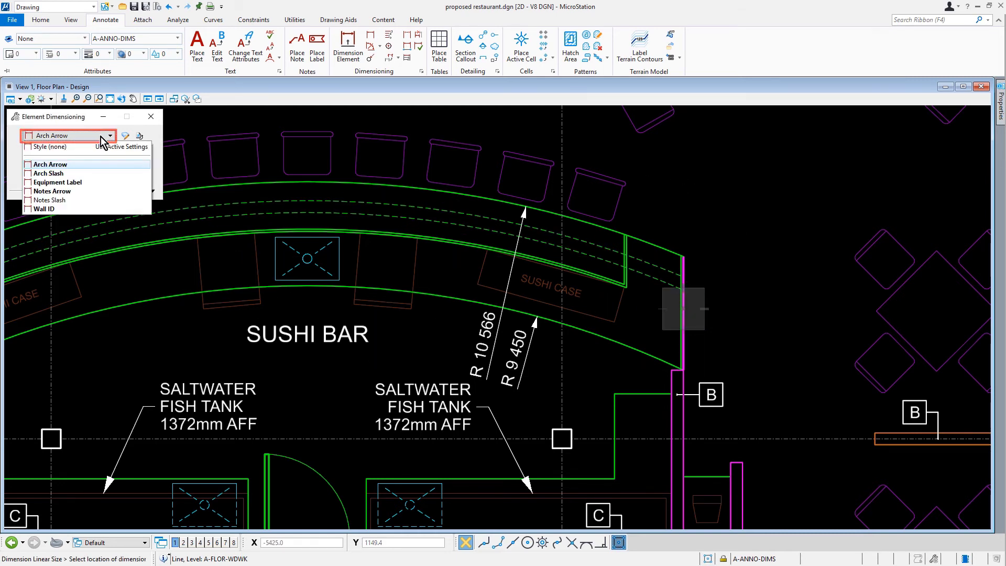
left_click(87, 173)
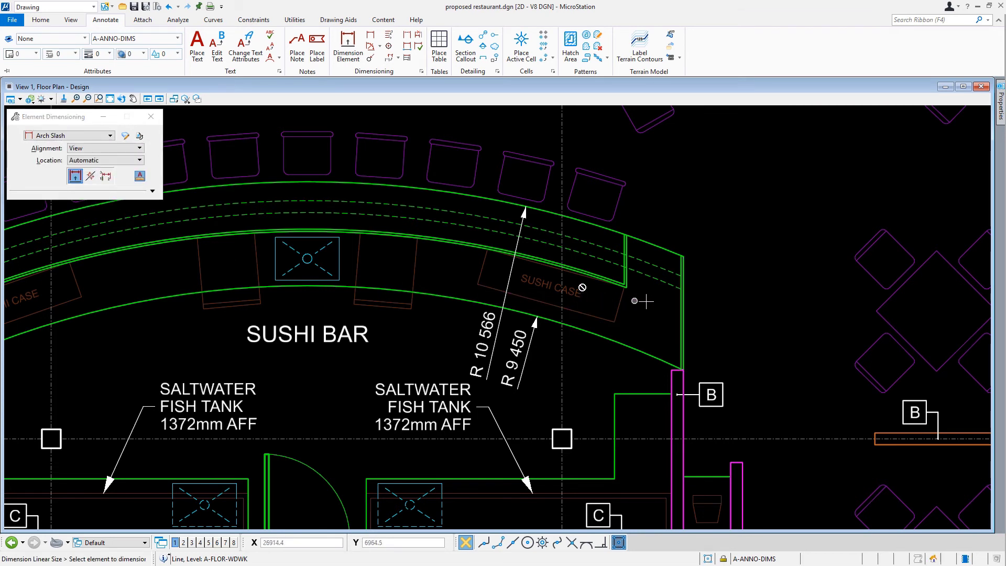
left_click(683, 318)
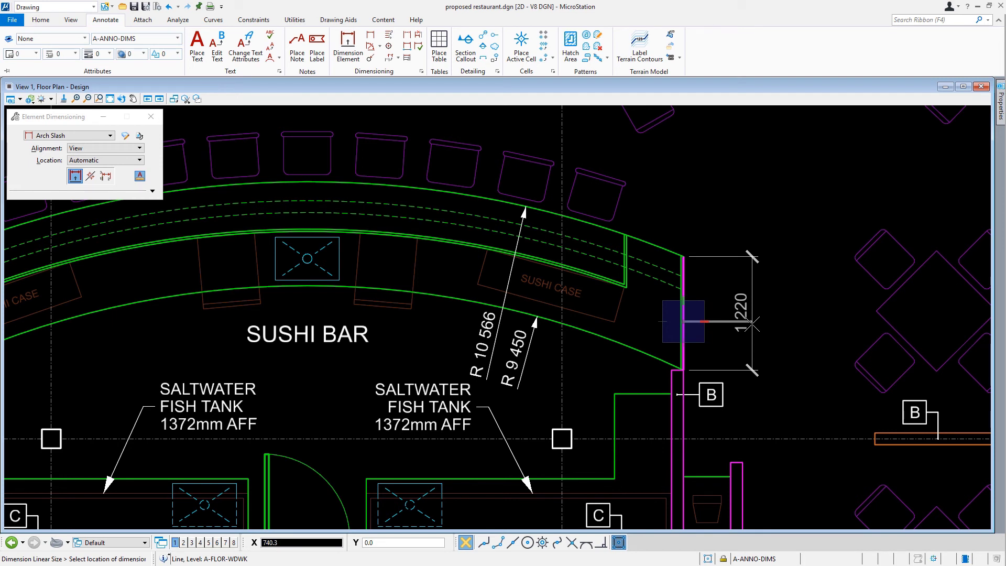
type("450")
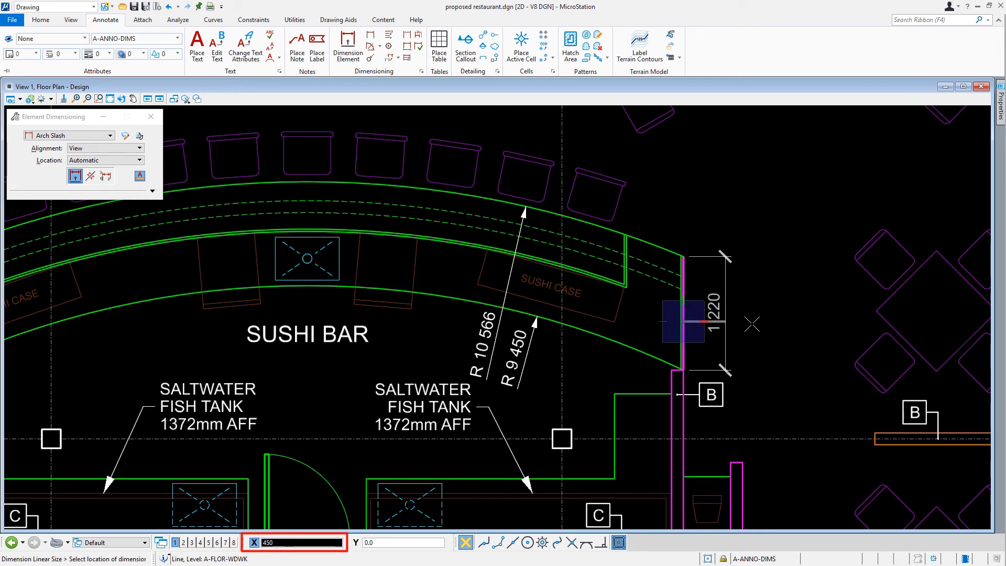
left_click(752, 324)
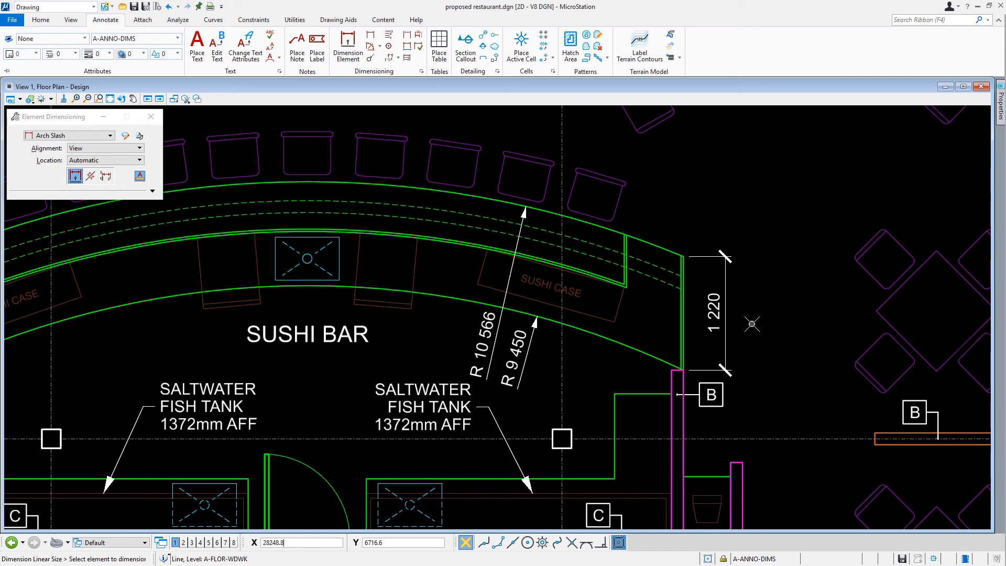